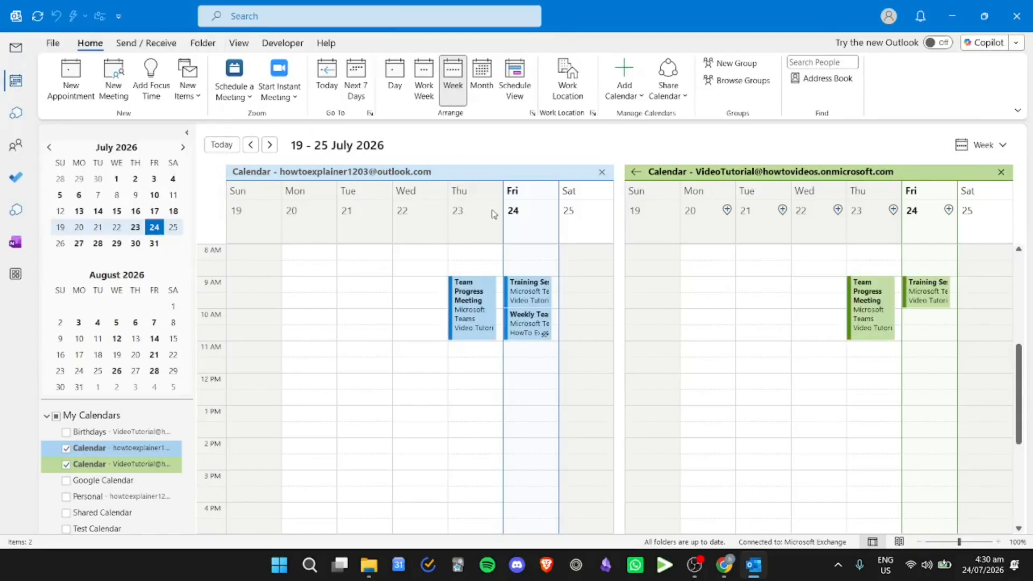
Step: Close the second of the two side-by-side calendars and look over the 19 - 25 July 2026 week in the remaining one
left_click(1002, 172)
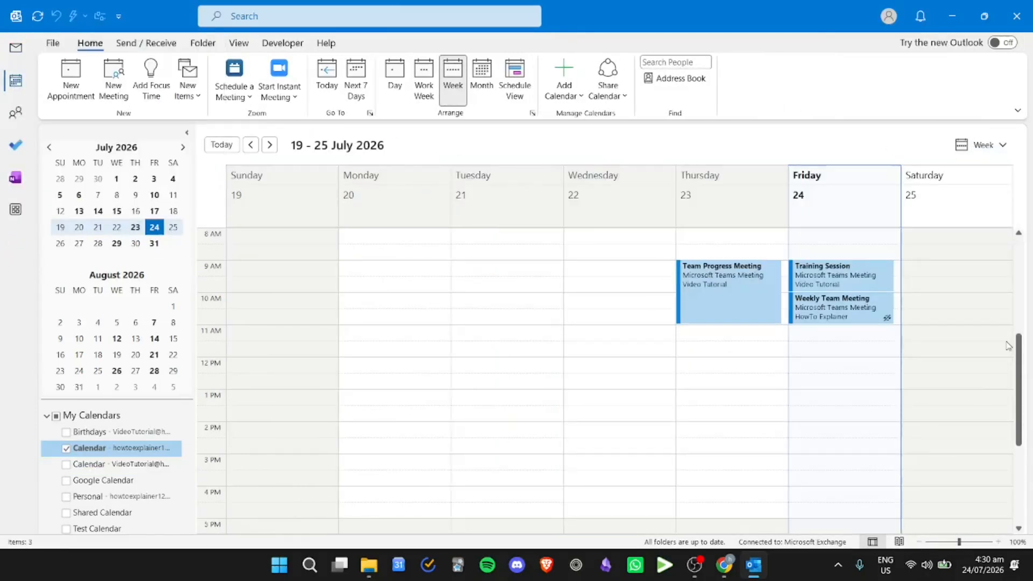
scroll(850, 357, "down", 3)
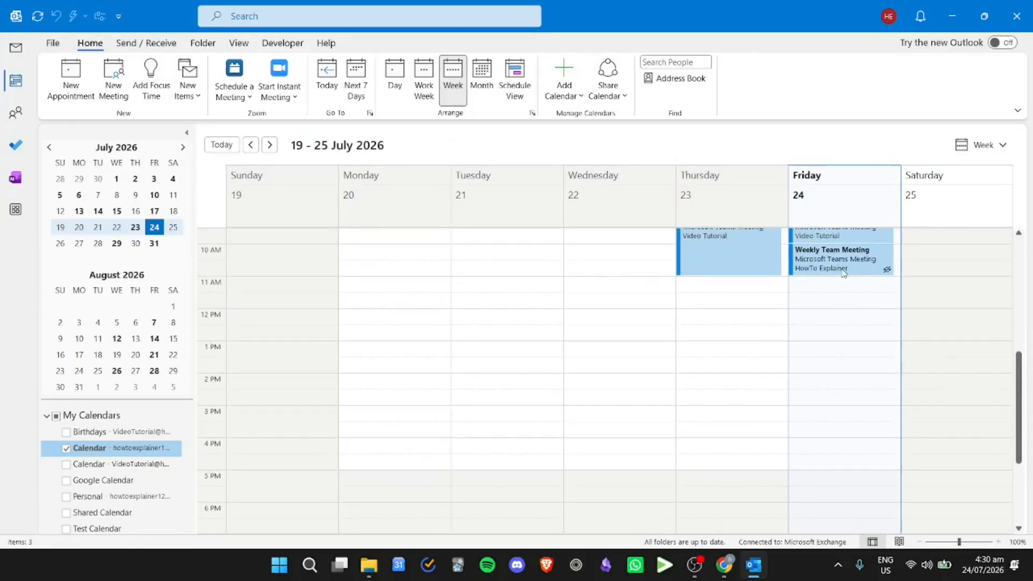
scroll(806, 290, "up", 8)
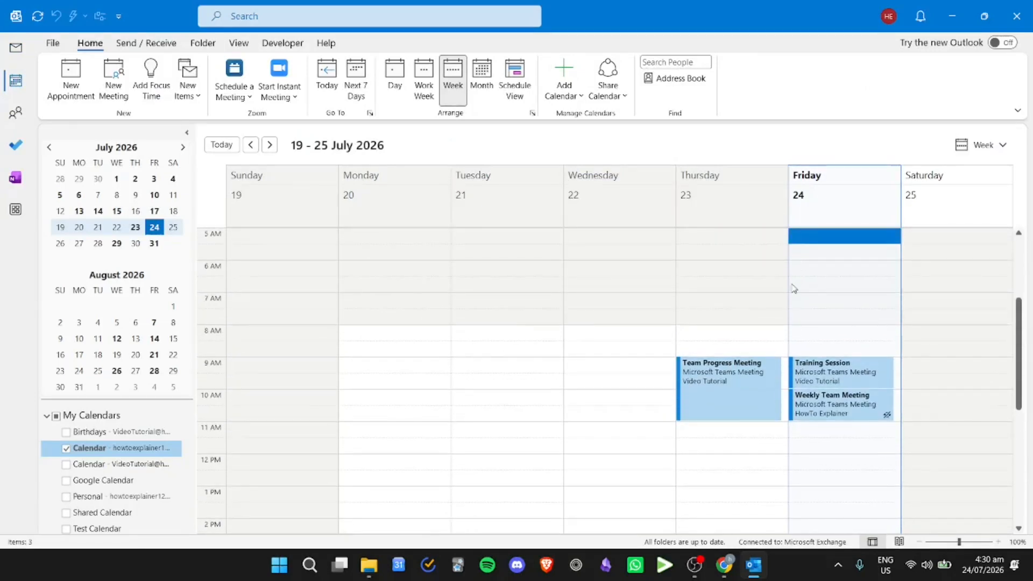
scroll(789, 293, "down", 5)
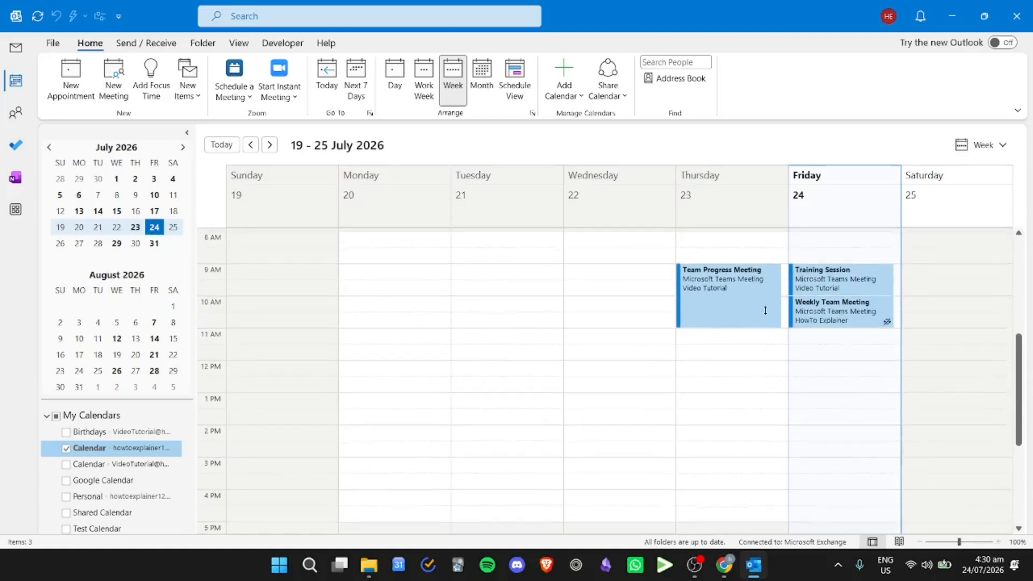
Step: Create a new meeting for Friday 24 July 2026 from 1:00 pm to 2:00 pm, titled "Progress Report"
left_click_drag(853, 399, 851, 416)
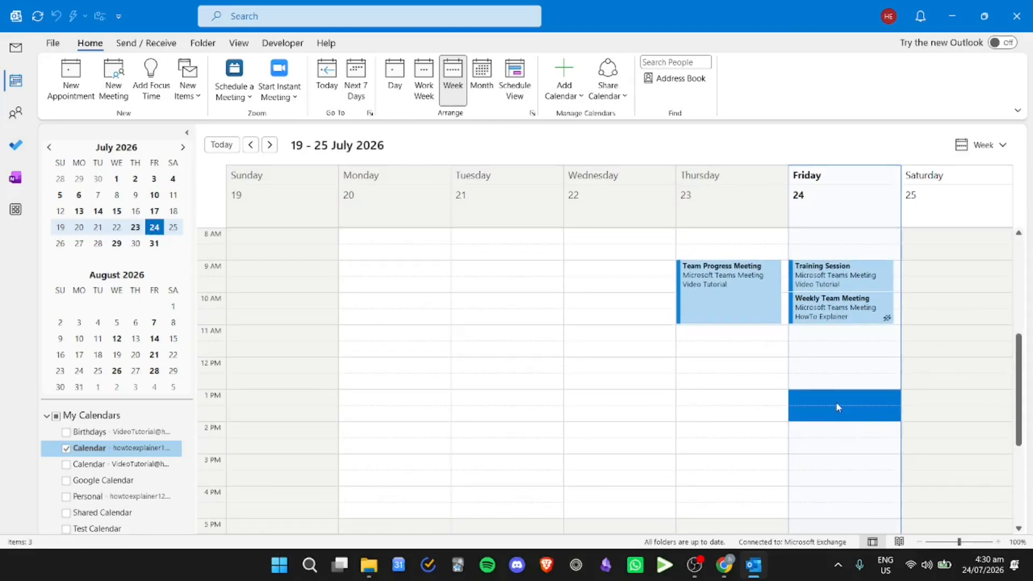
left_click(119, 72)
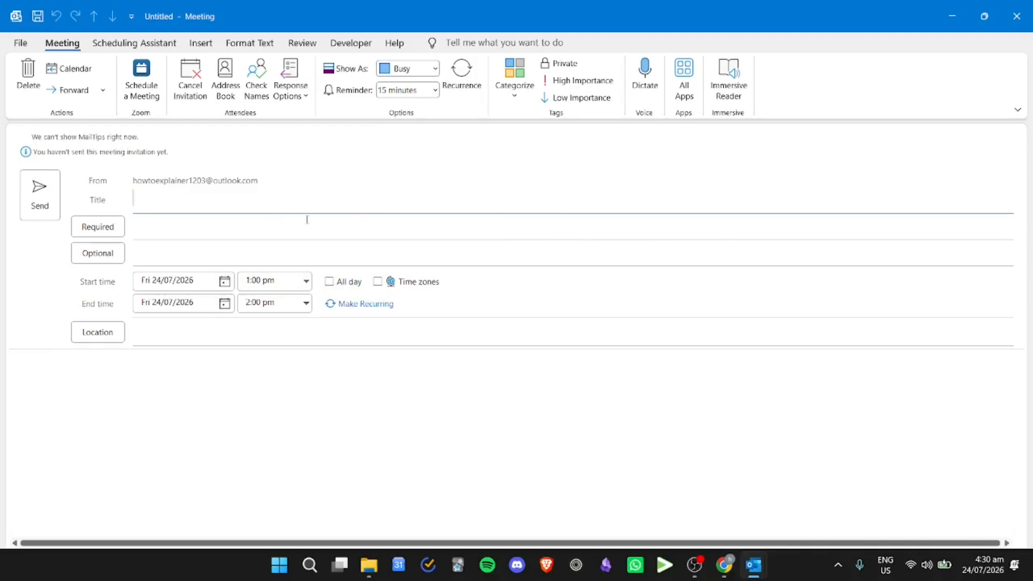
type("Progress Report")
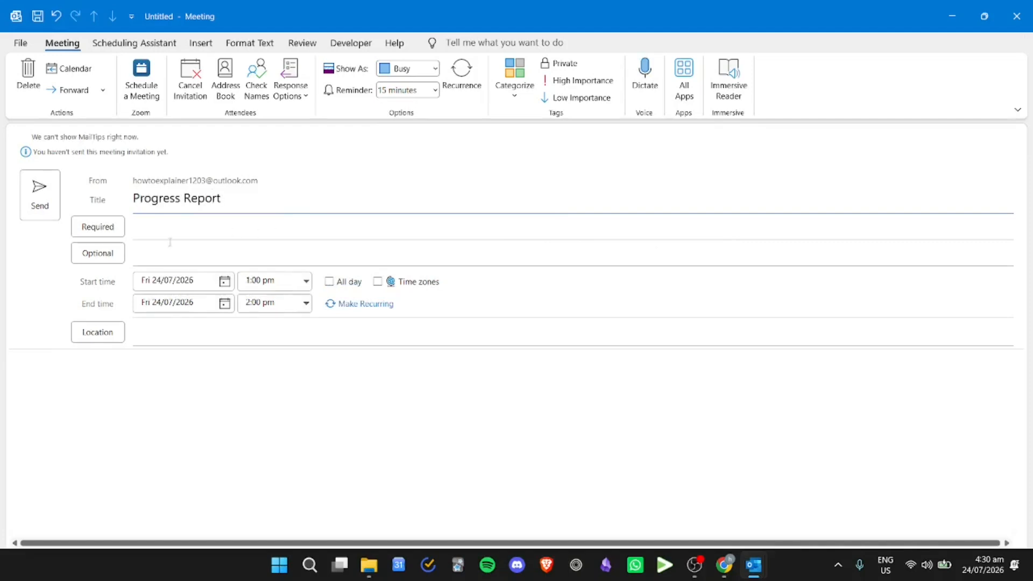
Step: Add the first three suggested contacts as required attendees of the meeting
left_click(170, 240)
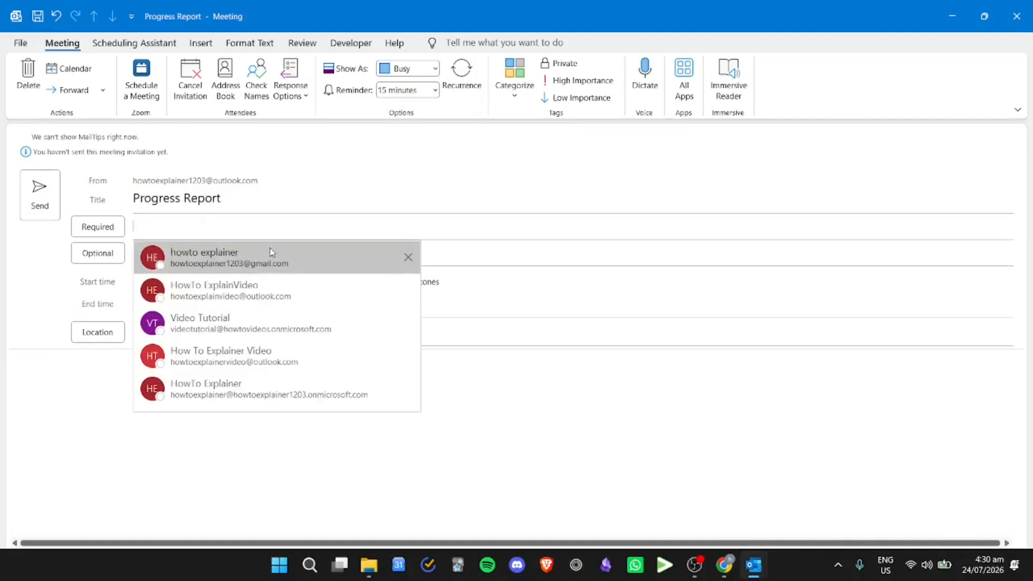
left_click(270, 252)
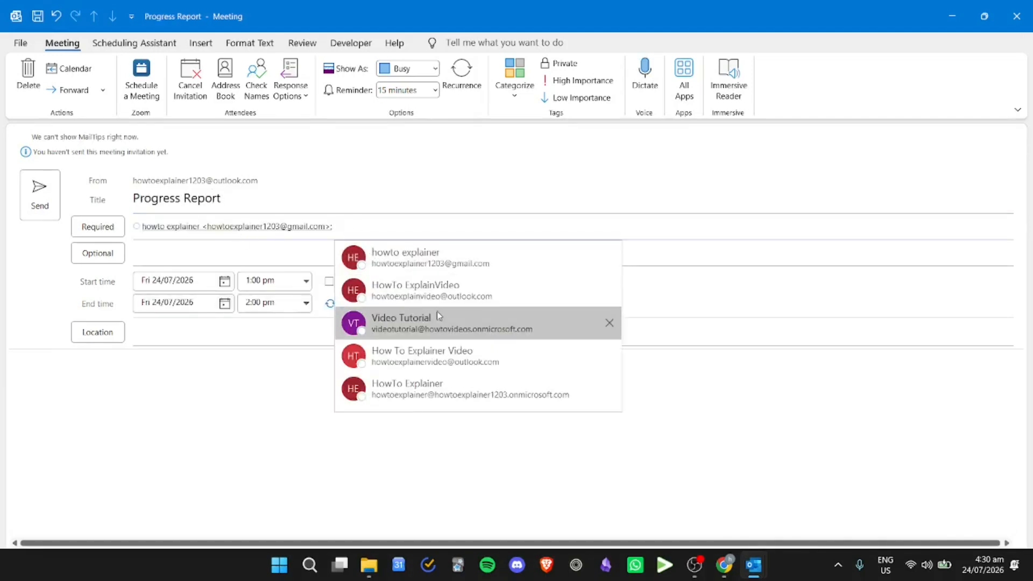
left_click(479, 294)
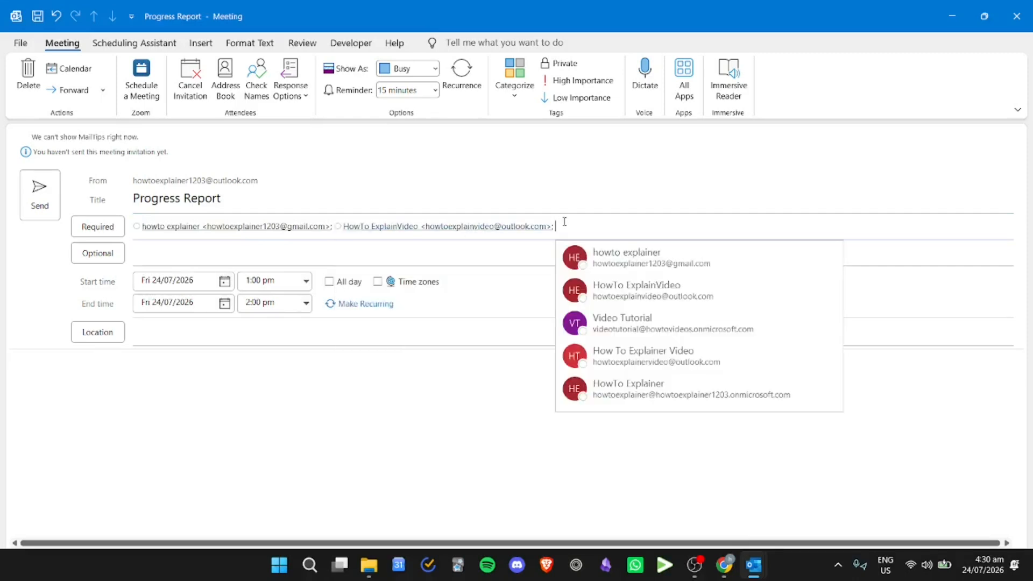
left_click(608, 324)
Step: Write the invitation message "Hi Team, we will have a progress report later. Bring your documents."
left_click(242, 362)
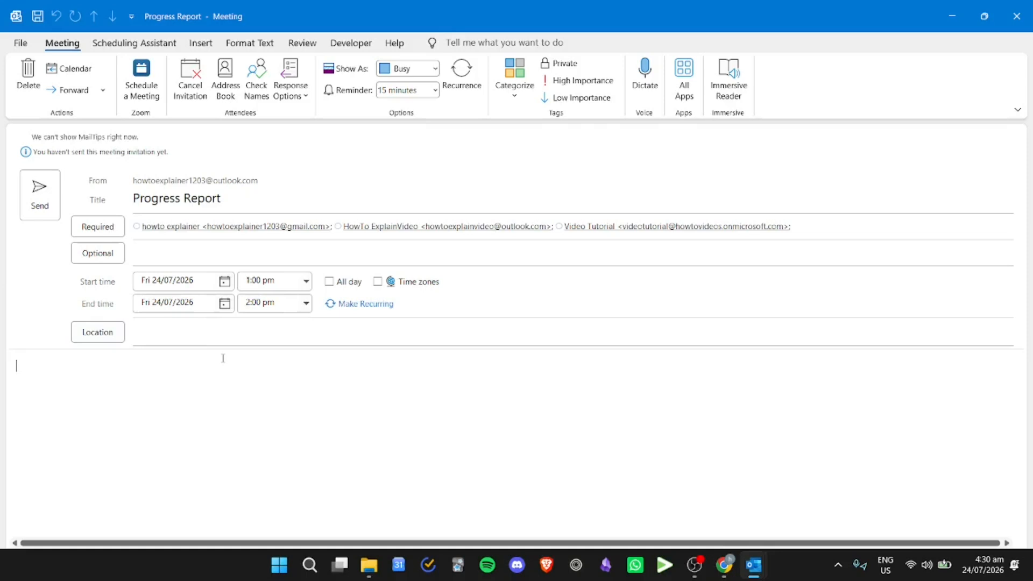
type("Hi Team, we will have a pr")
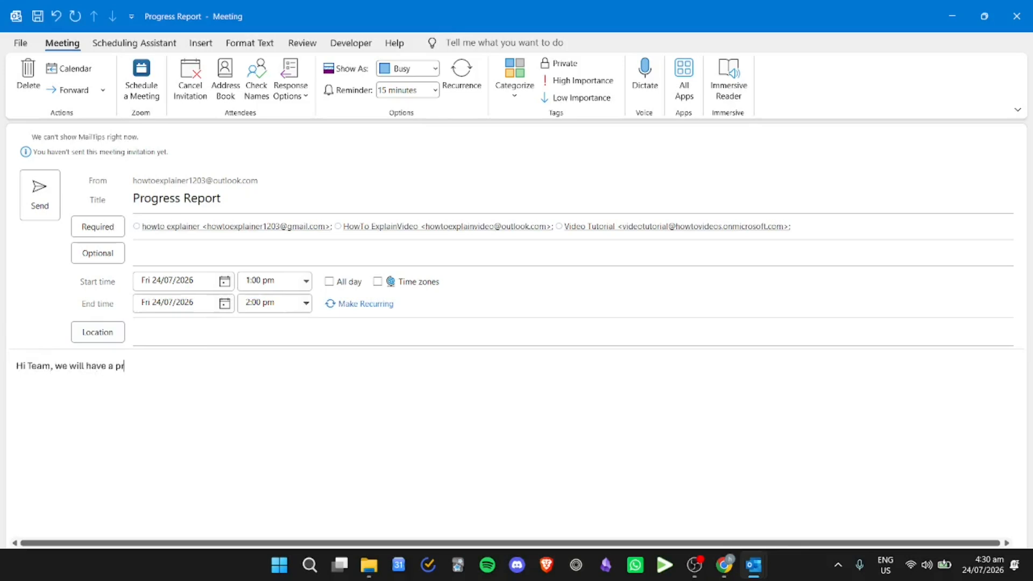
type("ogress report later. B")
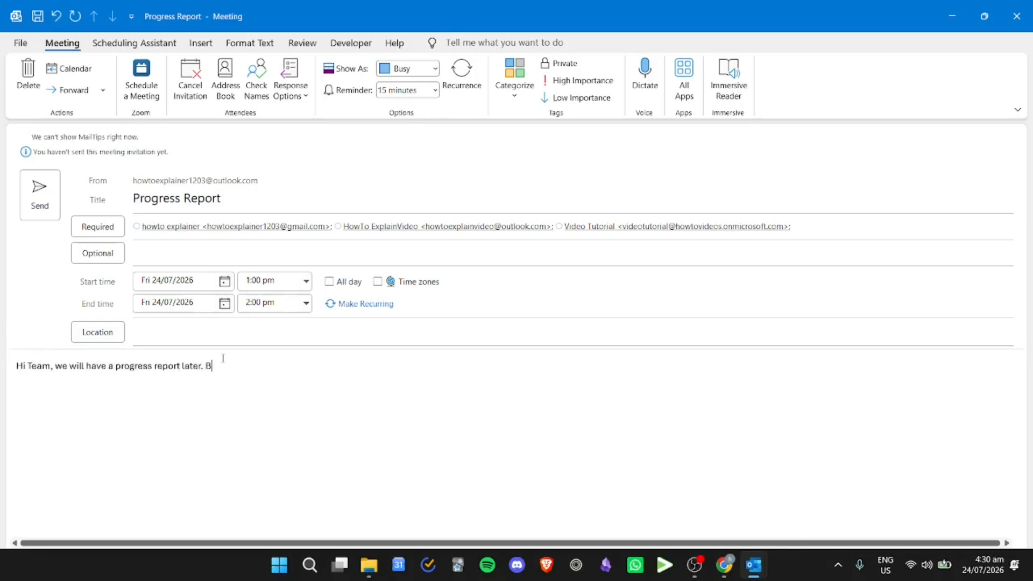
type("ring your documents.")
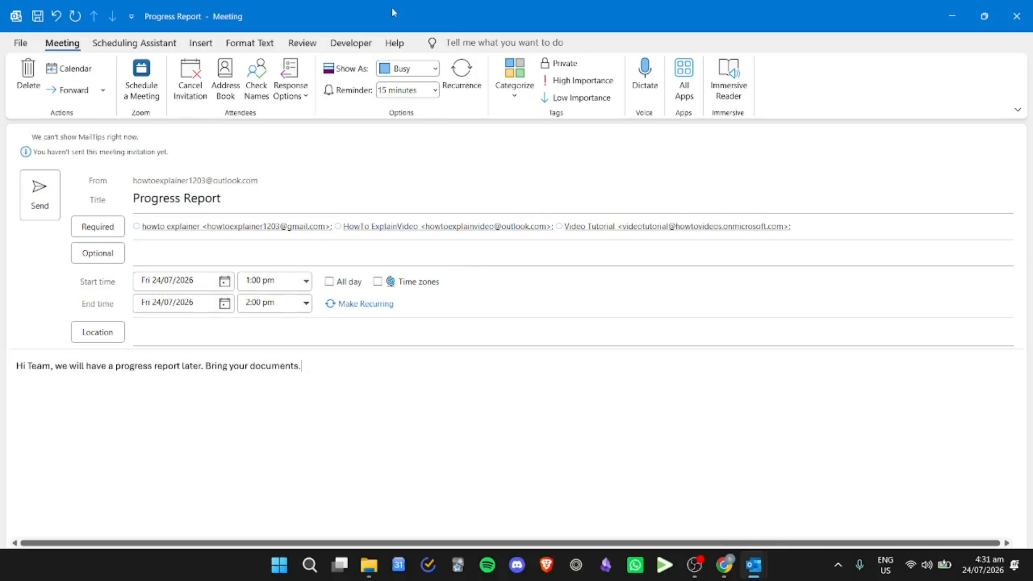
Step: Check the attendees' availability in the Scheduling Assistant and the options for inserting content, and return to the meeting details
left_click(137, 44)
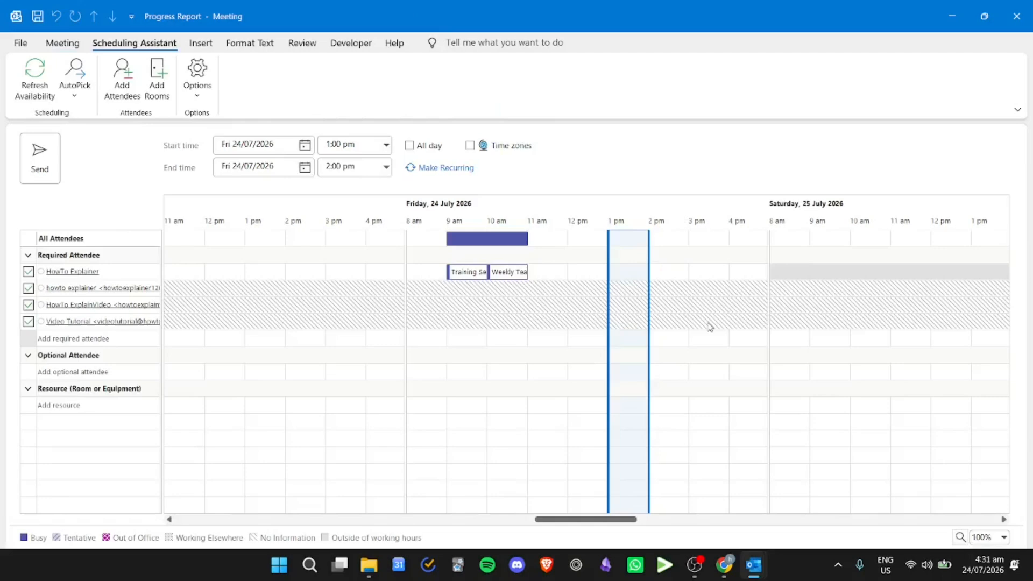
left_click(207, 42)
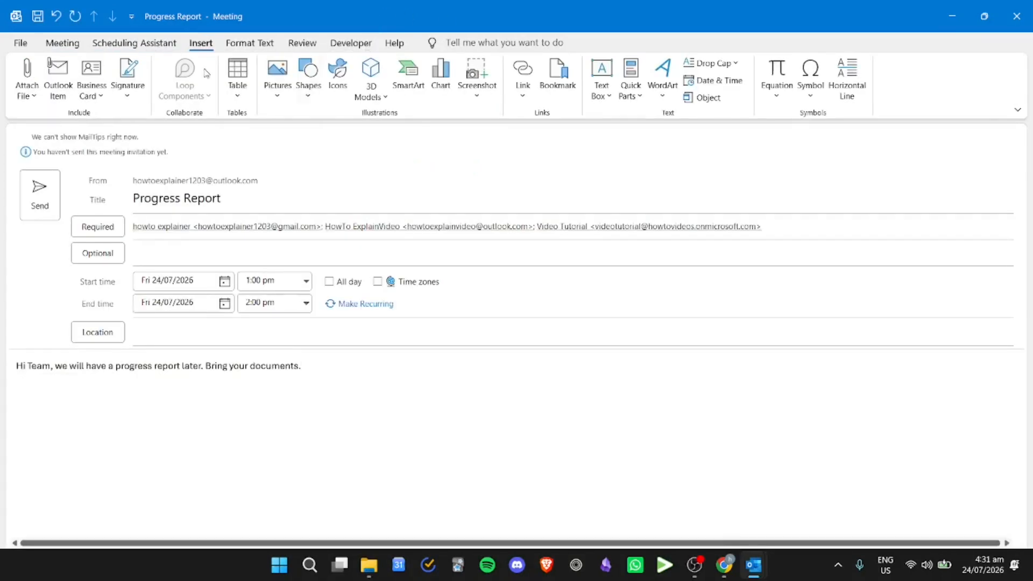
left_click(339, 360)
left_click(61, 43)
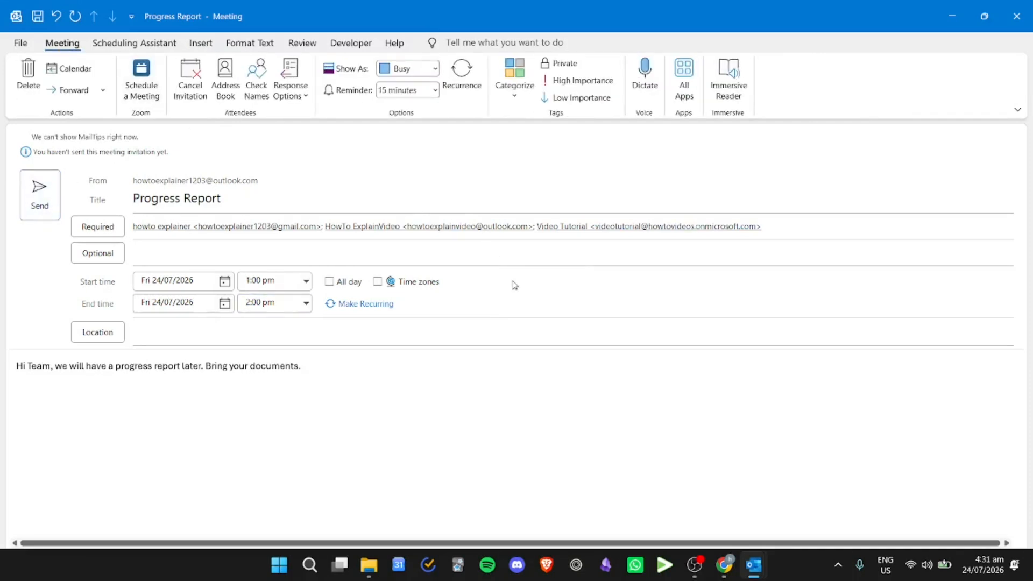
Step: Start saving a copy of the meeting invitation with the file type Outlook Template (*.oft)
left_click(20, 43)
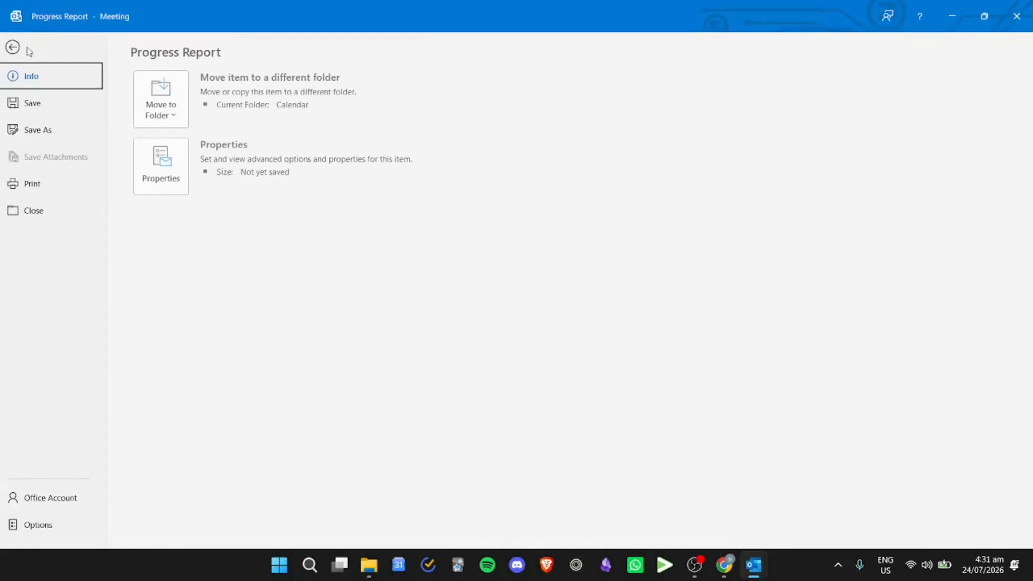
left_click(42, 130)
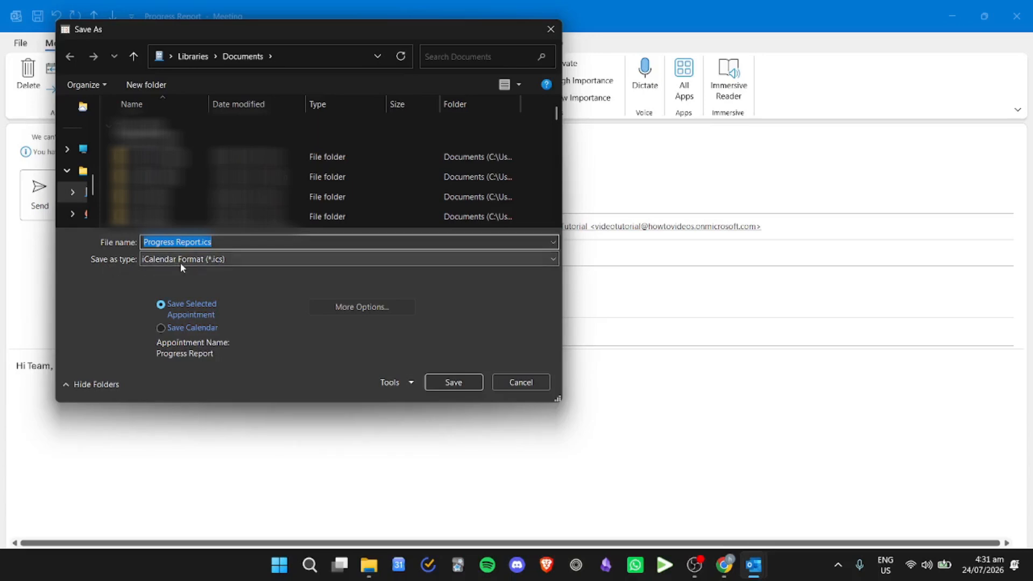
left_click(281, 259)
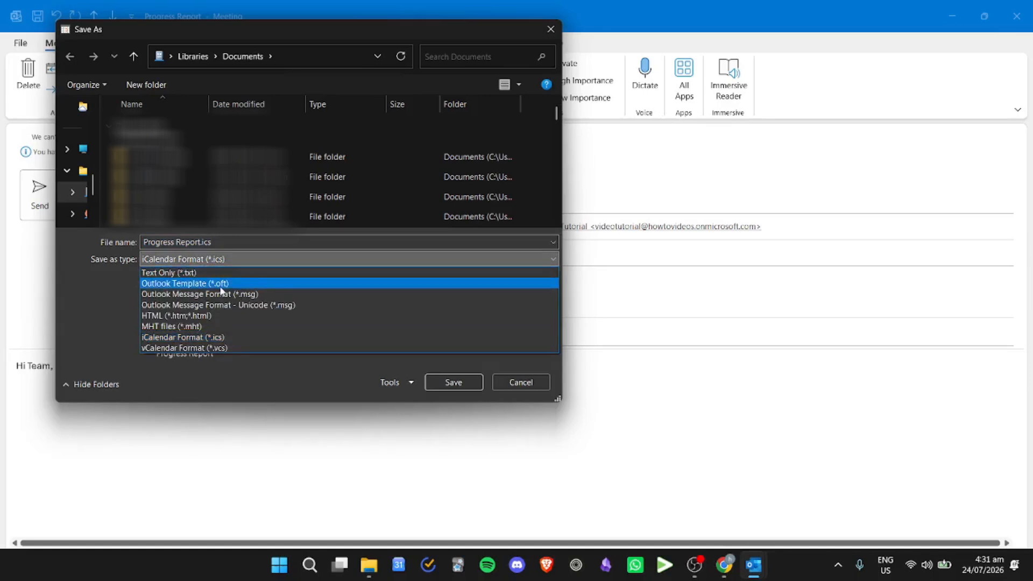
left_click(221, 288)
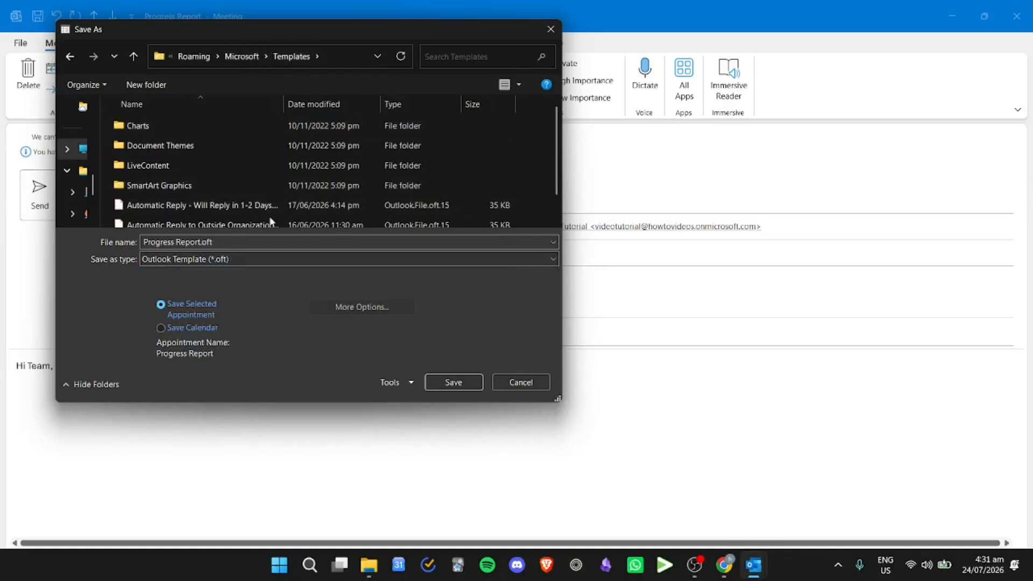
Step: Name the file "Progress Report Meeting Invite Template.oft" and save it in the Templates folder
left_click(204, 242)
left_click(200, 242)
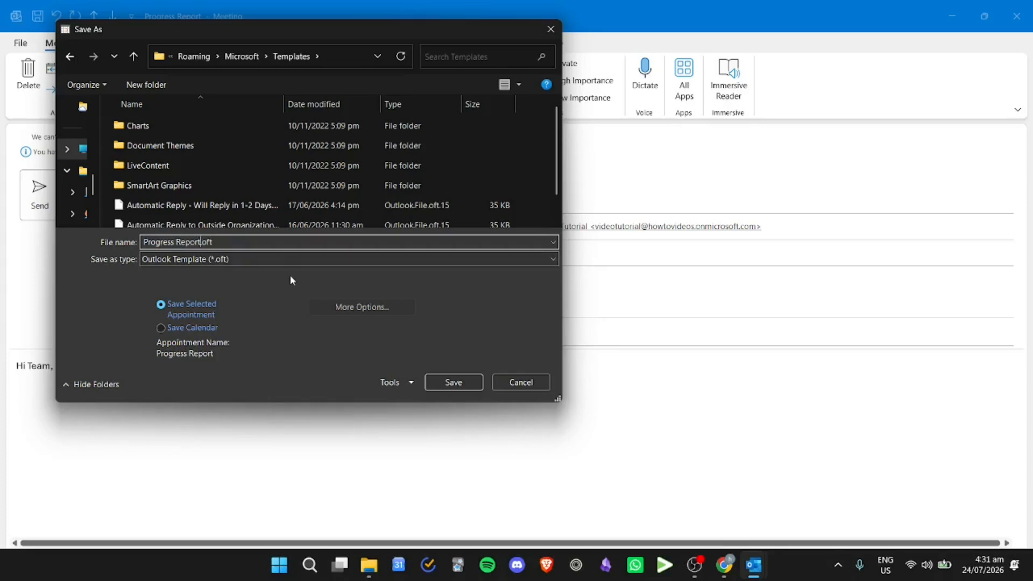
type("M")
key("BackSpace")
type("Templa")
type("te")
type("Meeting In")
type("vite")
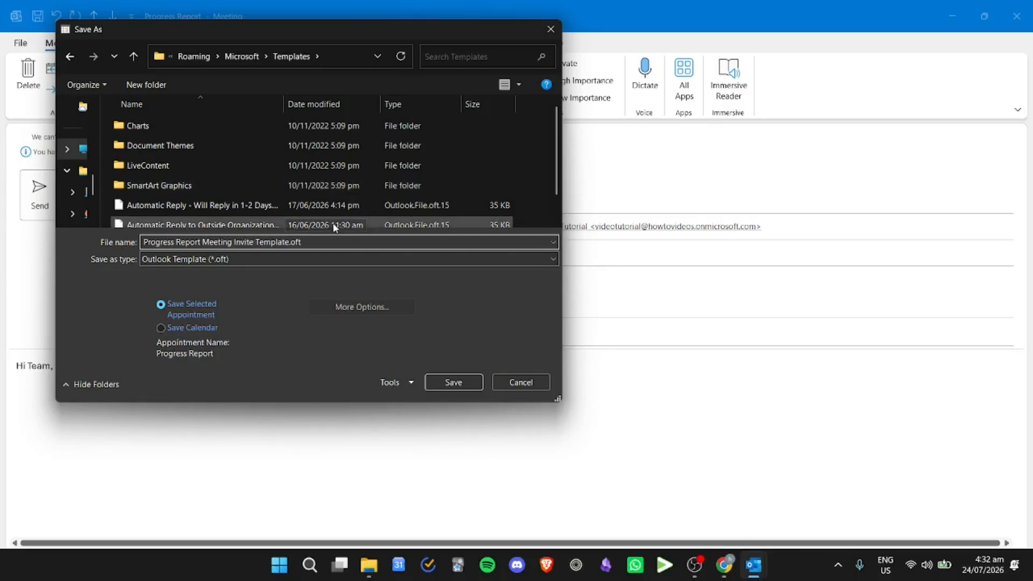
left_click(455, 382)
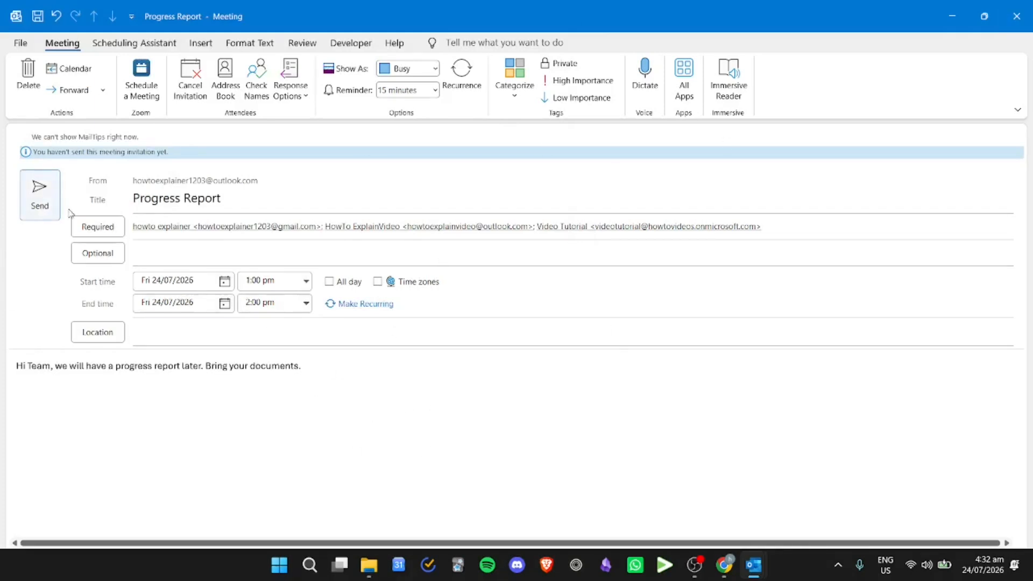
Step: Close the Progress Report meeting request without saving changes
left_click(1017, 16)
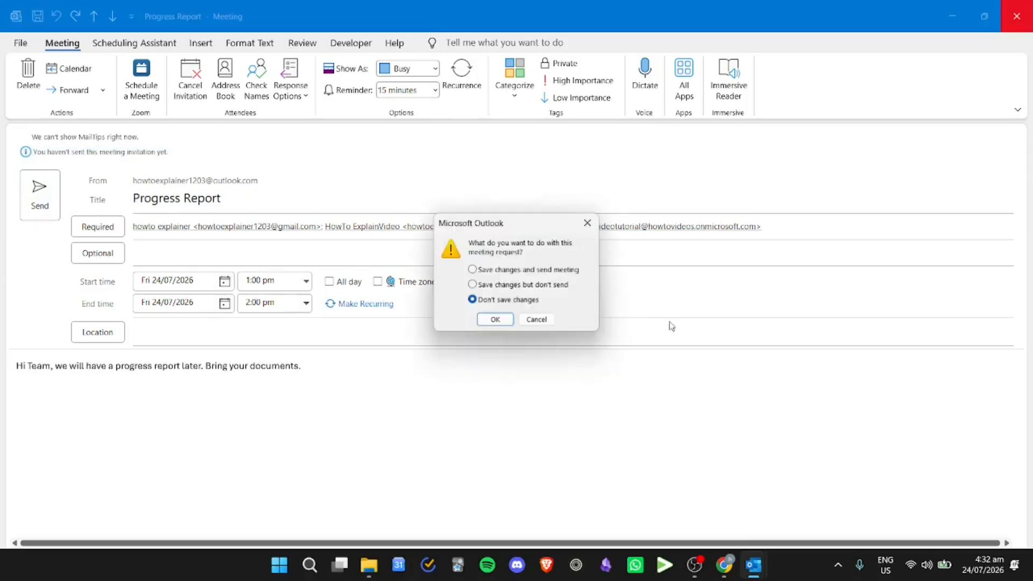
left_click(495, 320)
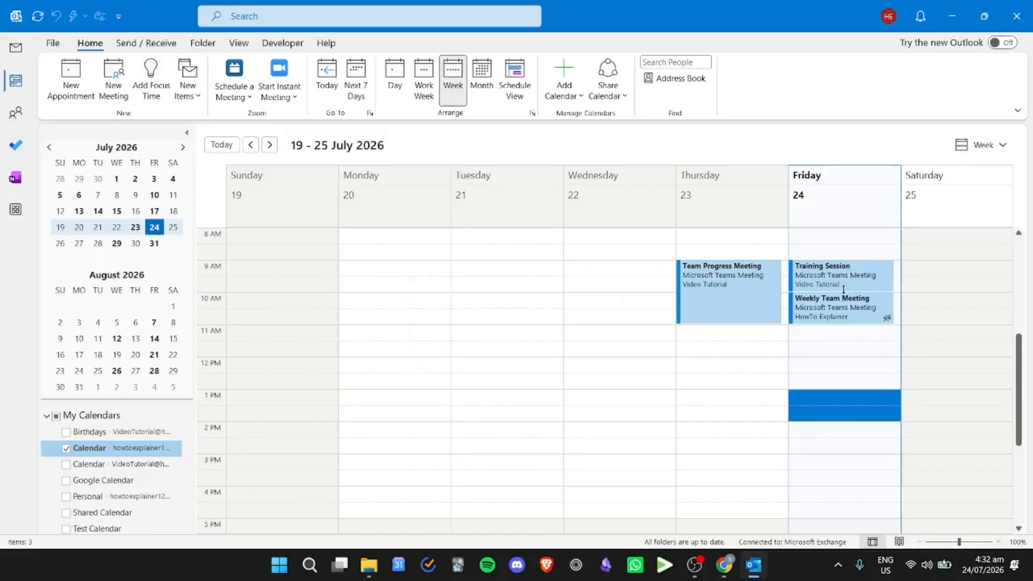
mouse_move(847, 291)
Step: Open a new item from the form "Progress Report Meeting Invite Template" stored under User Templates in File System
left_click(192, 96)
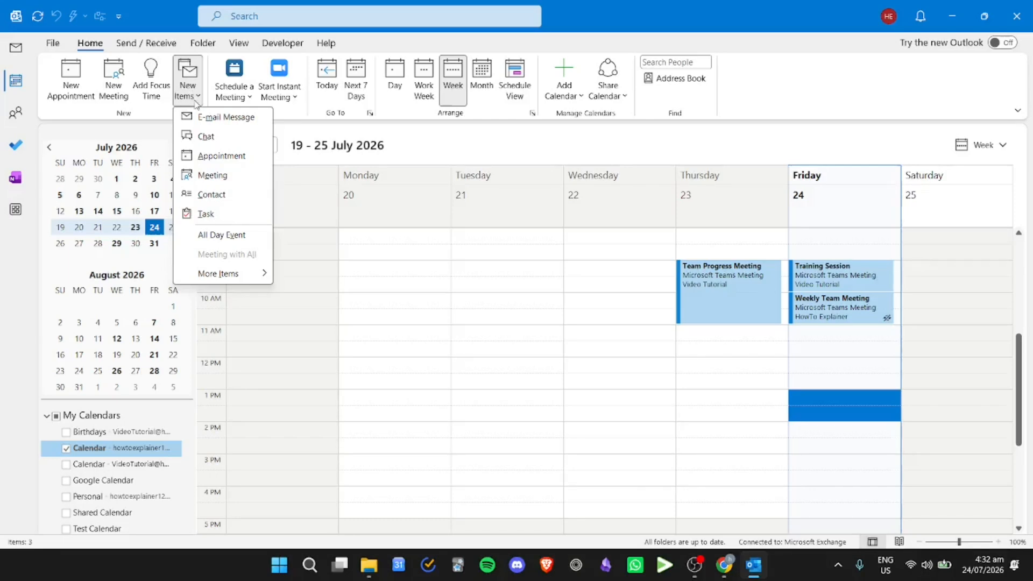
mouse_move(245, 281)
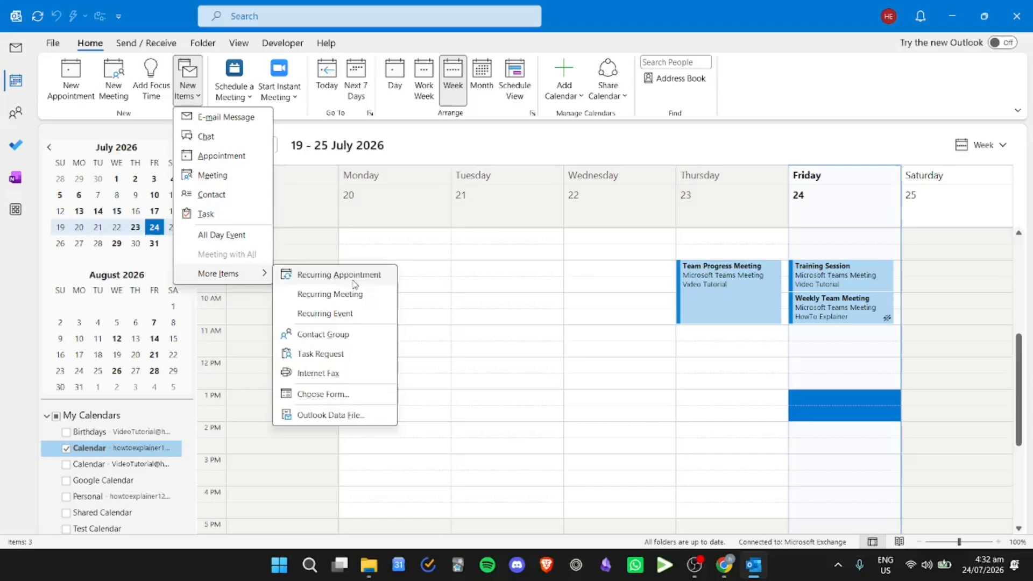
left_click(345, 393)
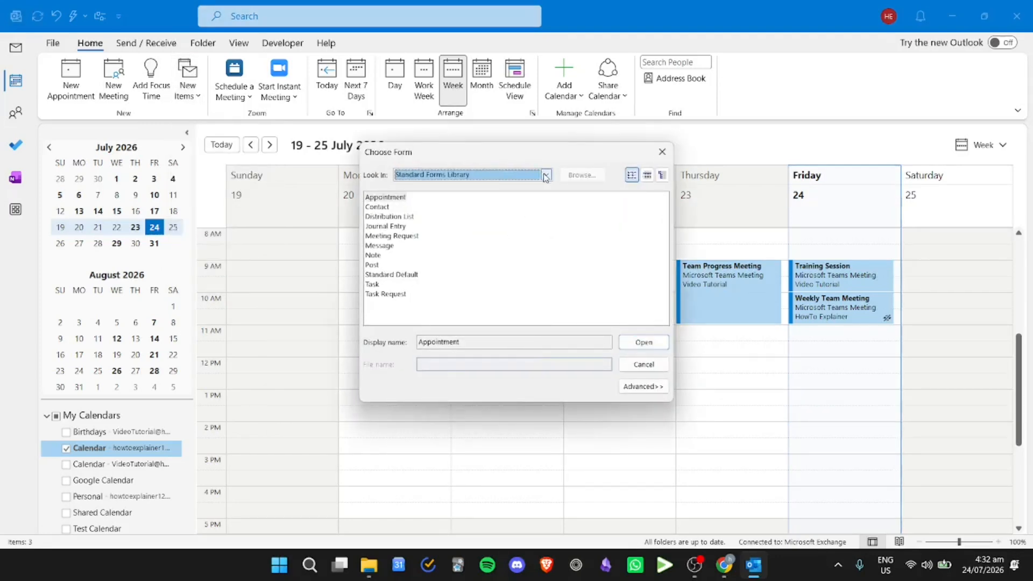
left_click(546, 176)
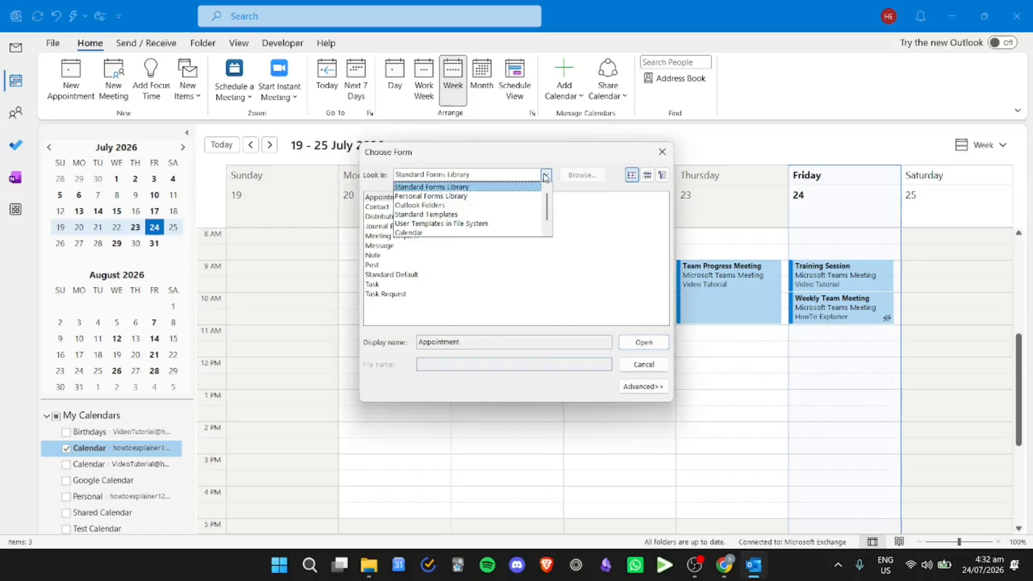
scroll(403, 213, "down", 1)
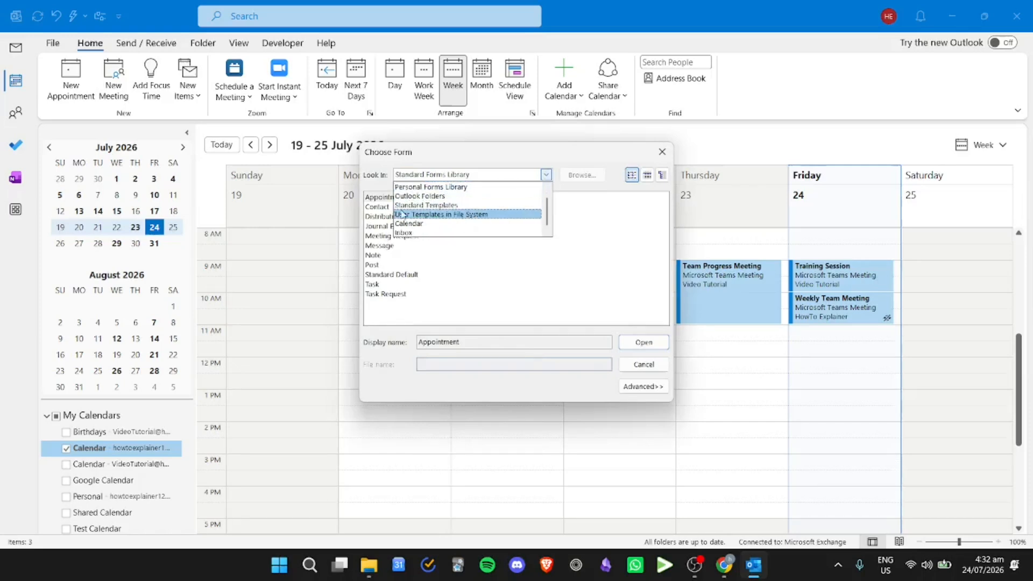
left_click(473, 215)
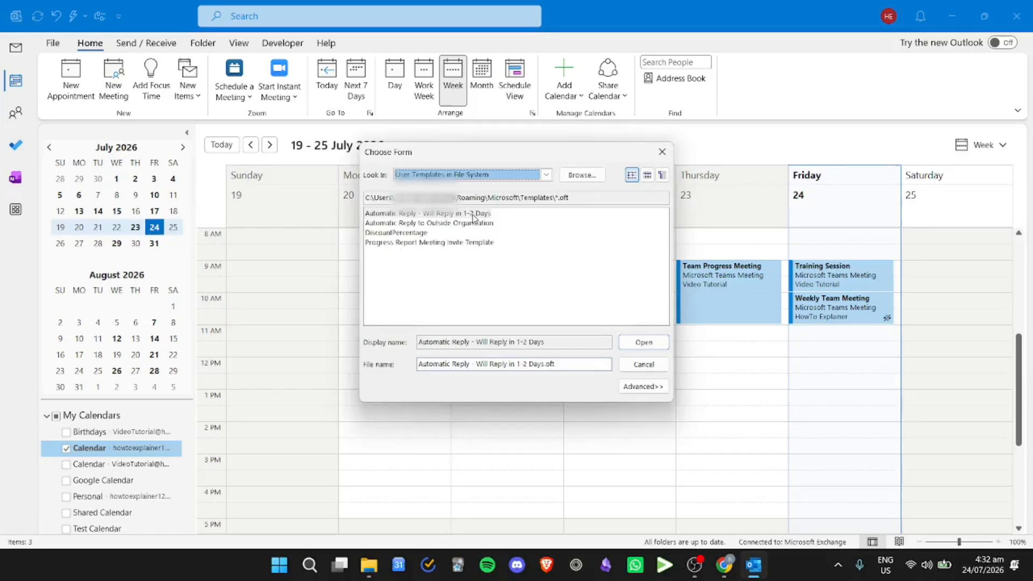
left_click(473, 243)
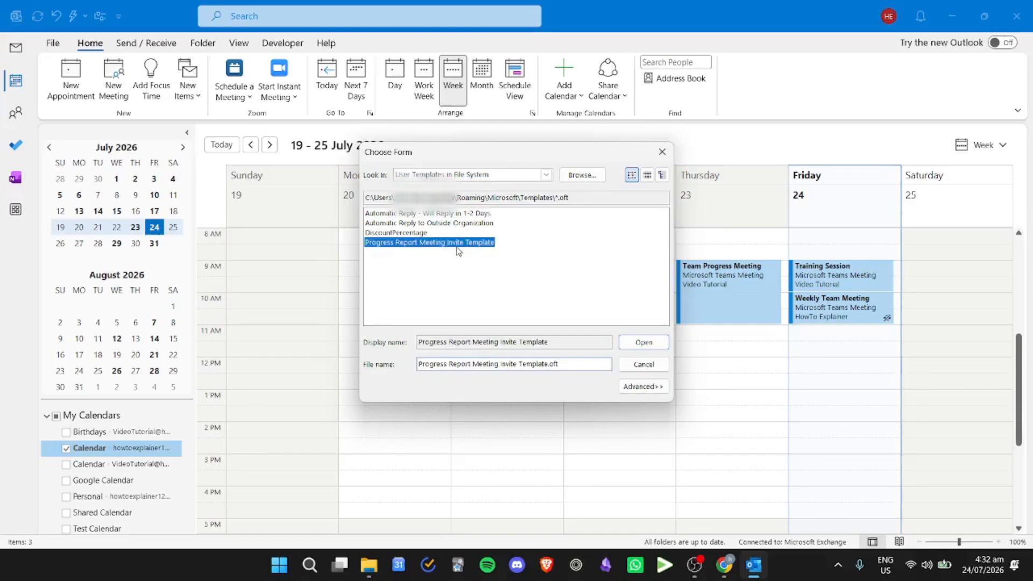
left_click(648, 343)
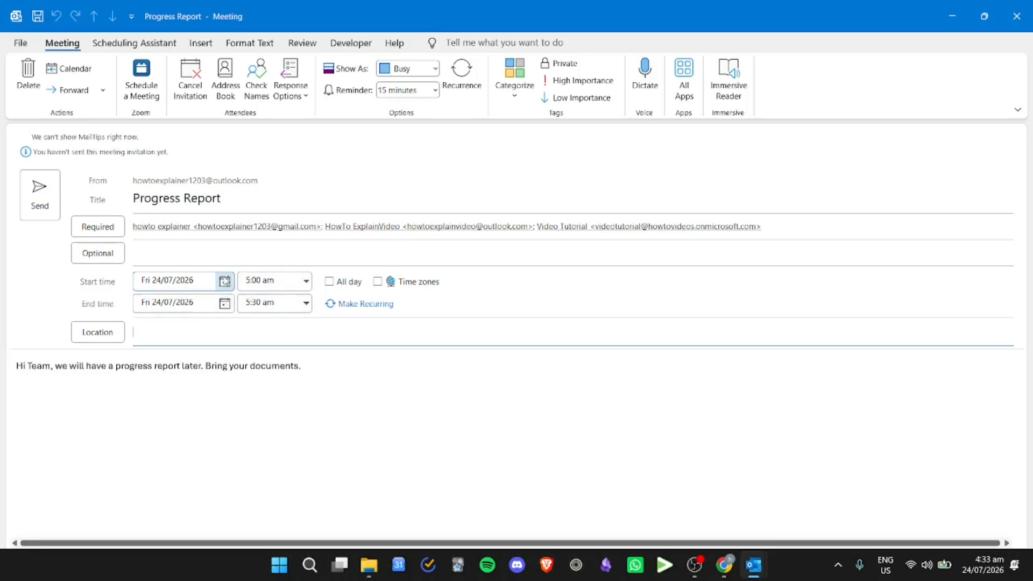
Step: Schedule the meeting for Fri 24/07/2026, starting at 1:00 pm and ending at 2:00 pm
left_click(224, 281)
left_click(202, 378)
left_click(275, 284)
left_click(305, 281)
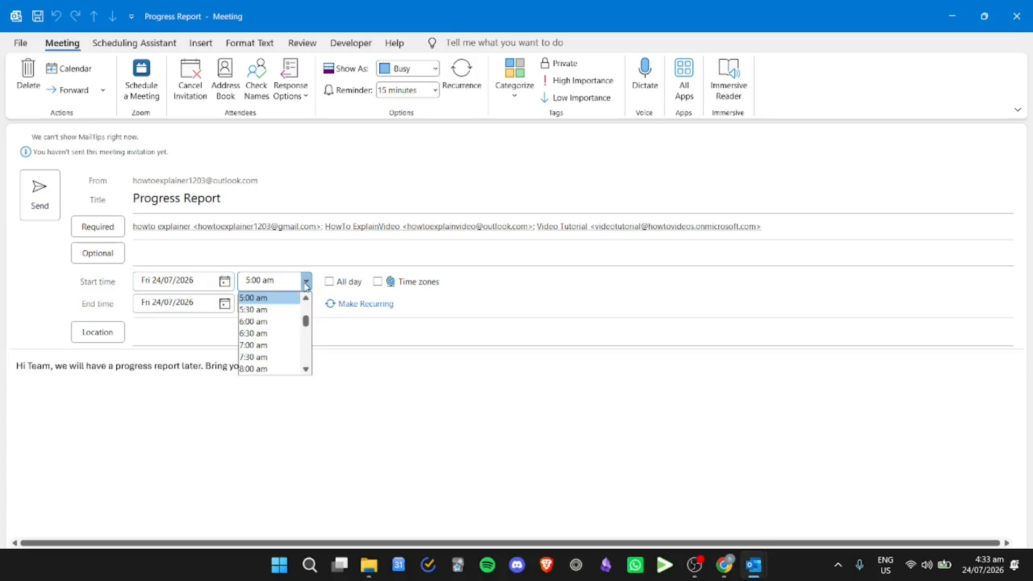
left_click_drag(305, 322, 315, 342)
left_click(253, 333)
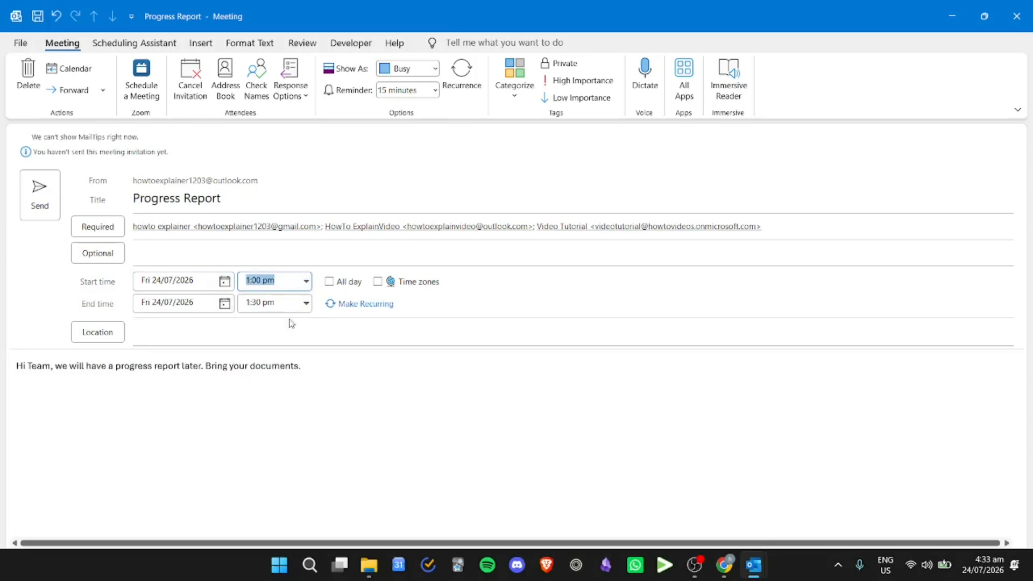
left_click(306, 303)
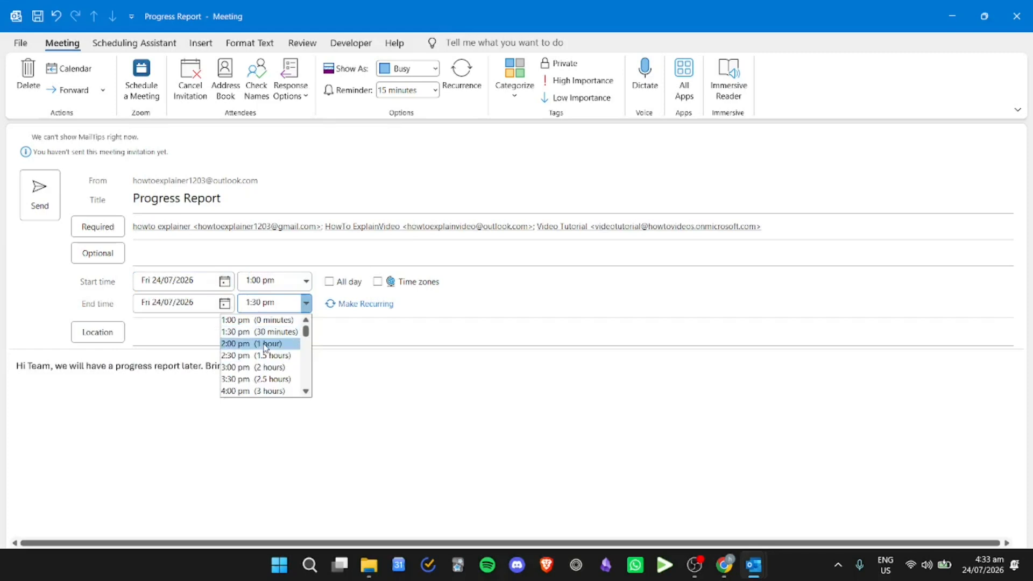
left_click(264, 343)
left_click(57, 202)
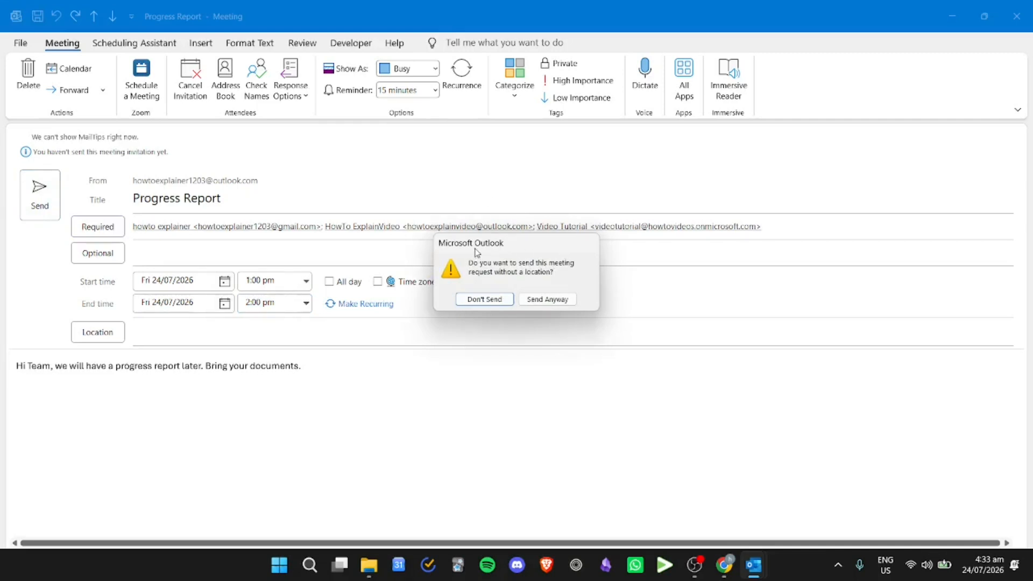
left_click(565, 304)
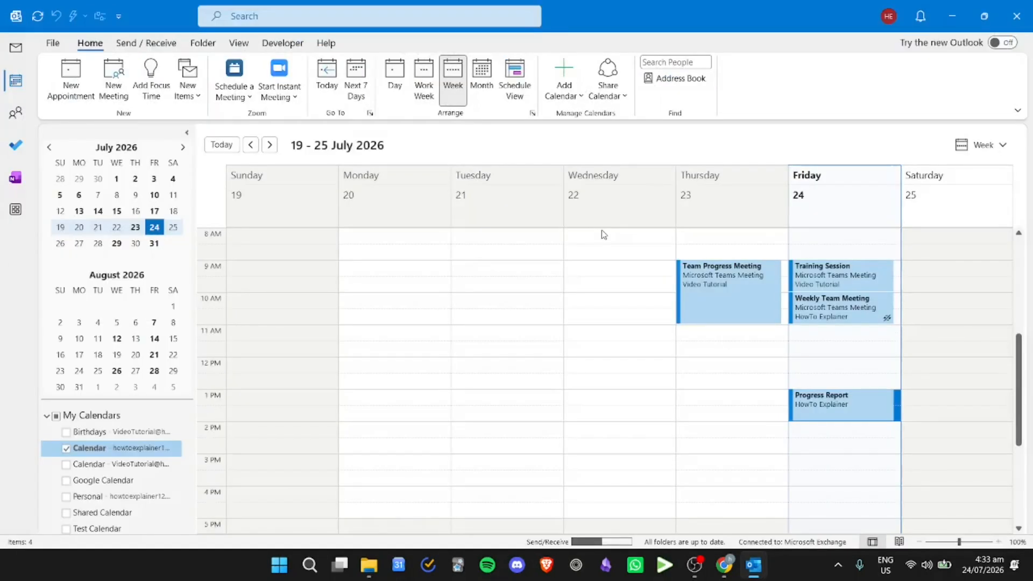
mouse_move(842, 401)
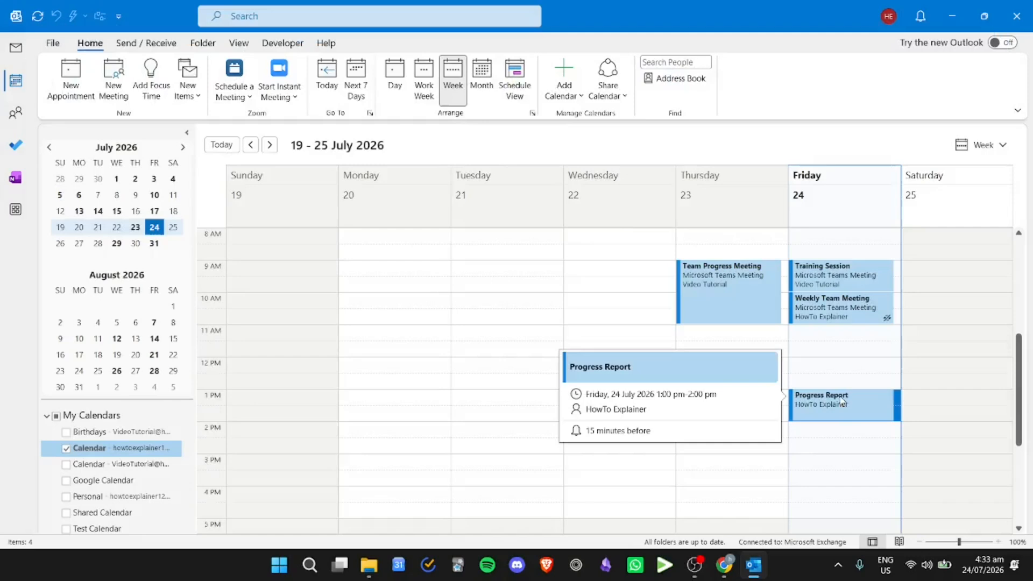